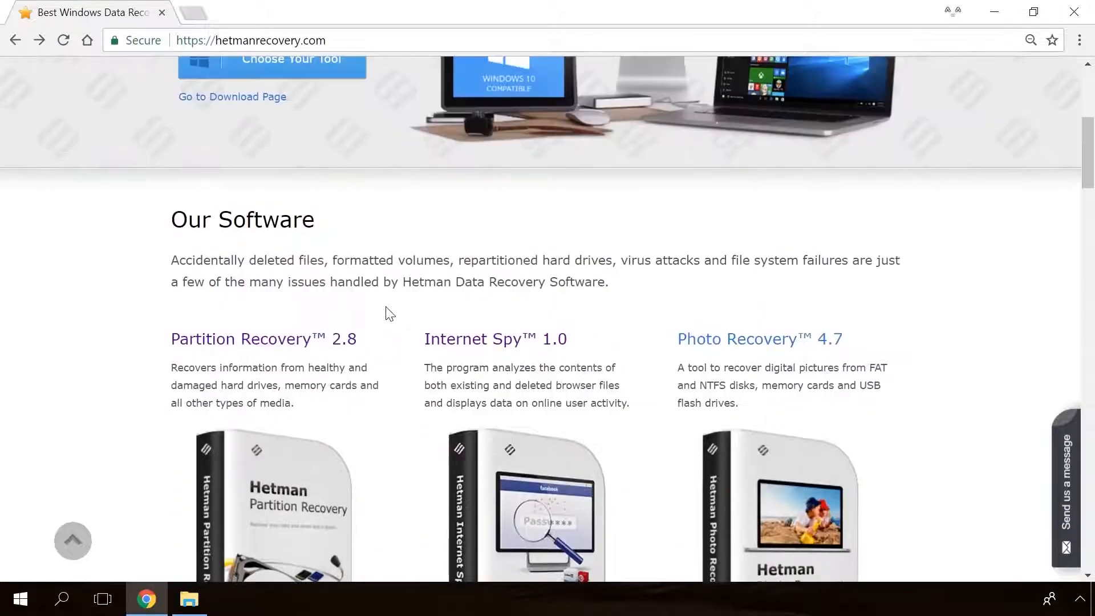
Open the Partition Recovery 2.8 product page and download its free installer.
click(300, 341)
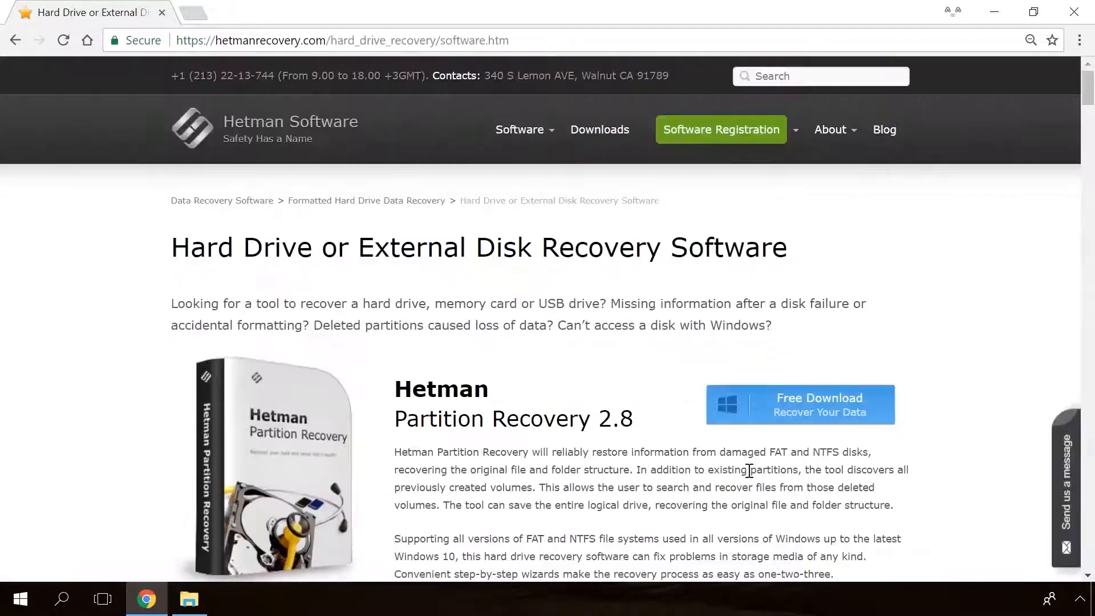
click(788, 403)
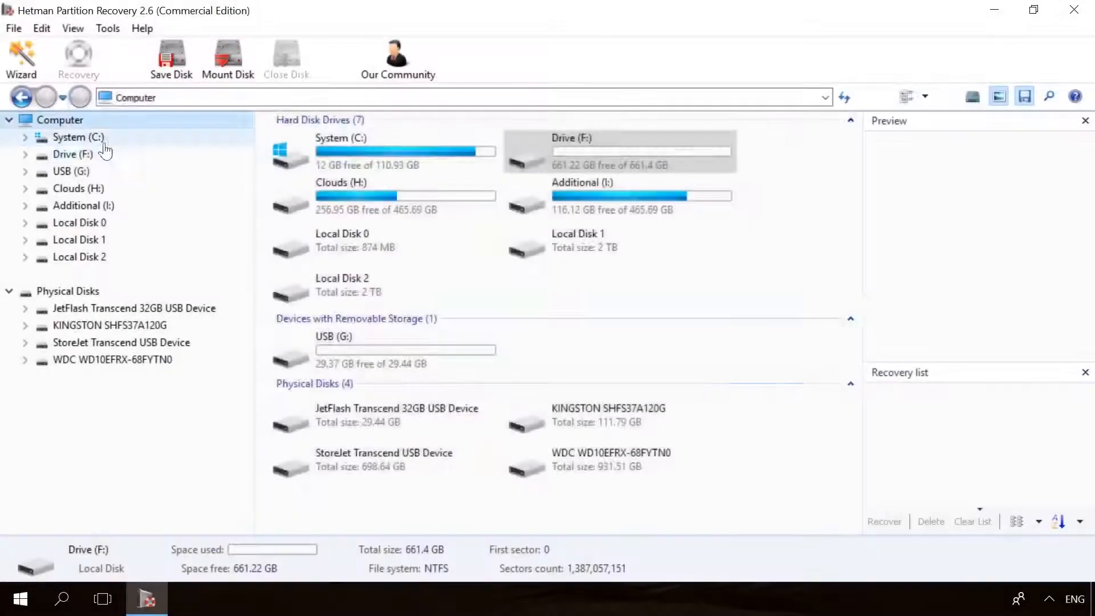
Run the File Recovery Wizard analysis on Drive (F:) in Hetman Partition Recovery and close the wizard.
double_click(88, 153)
click(667, 459)
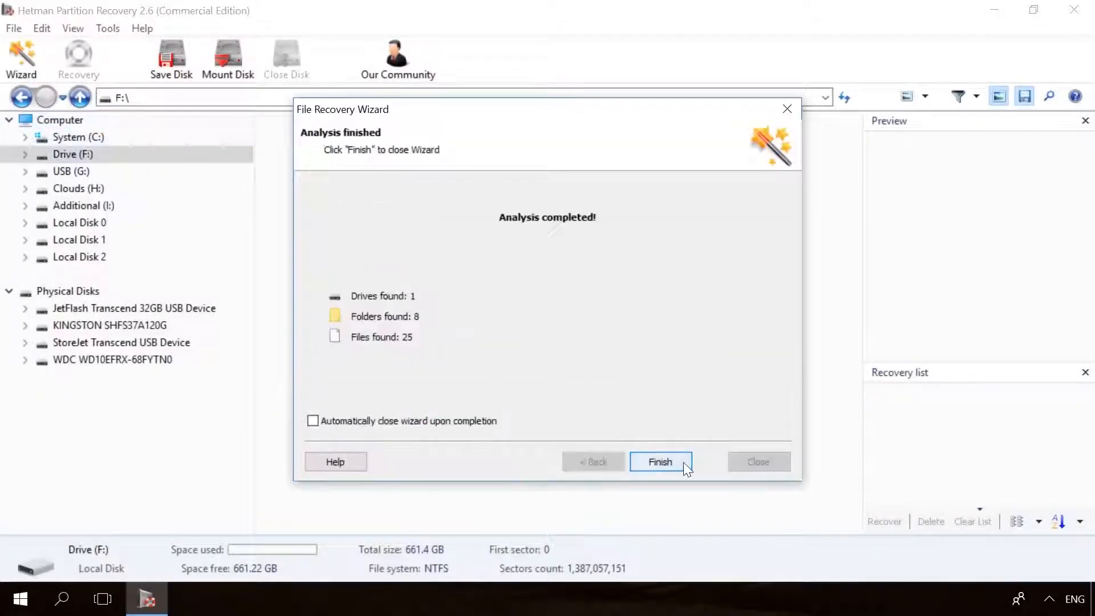
click(683, 462)
Preview 19779_en_1.jpg and start recovering 856071704.mp4 with the save to hard disk method.
click(684, 152)
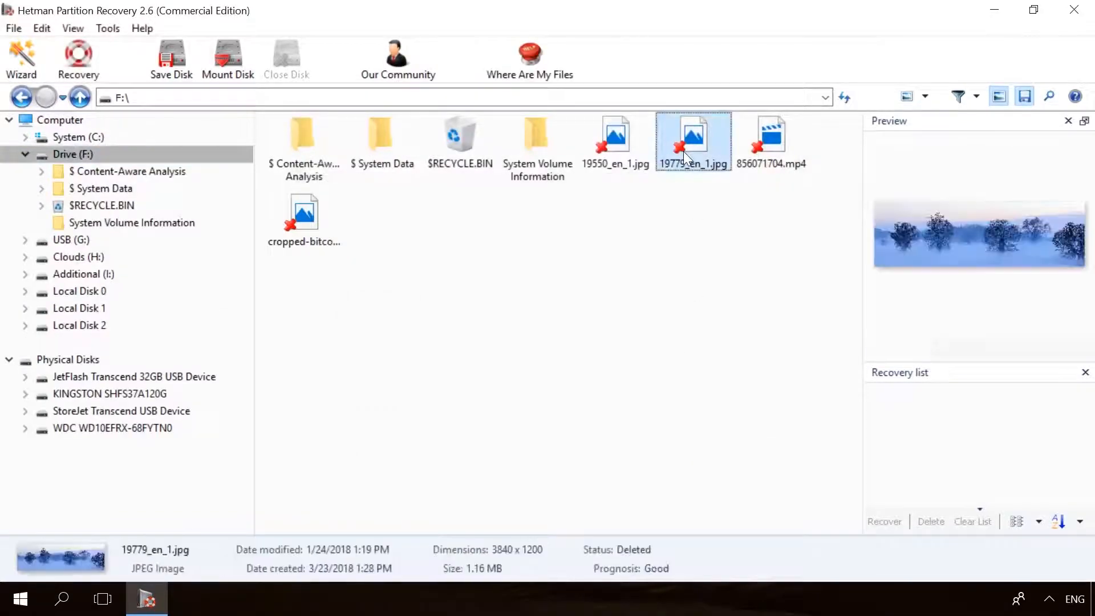
click(784, 131)
click(83, 55)
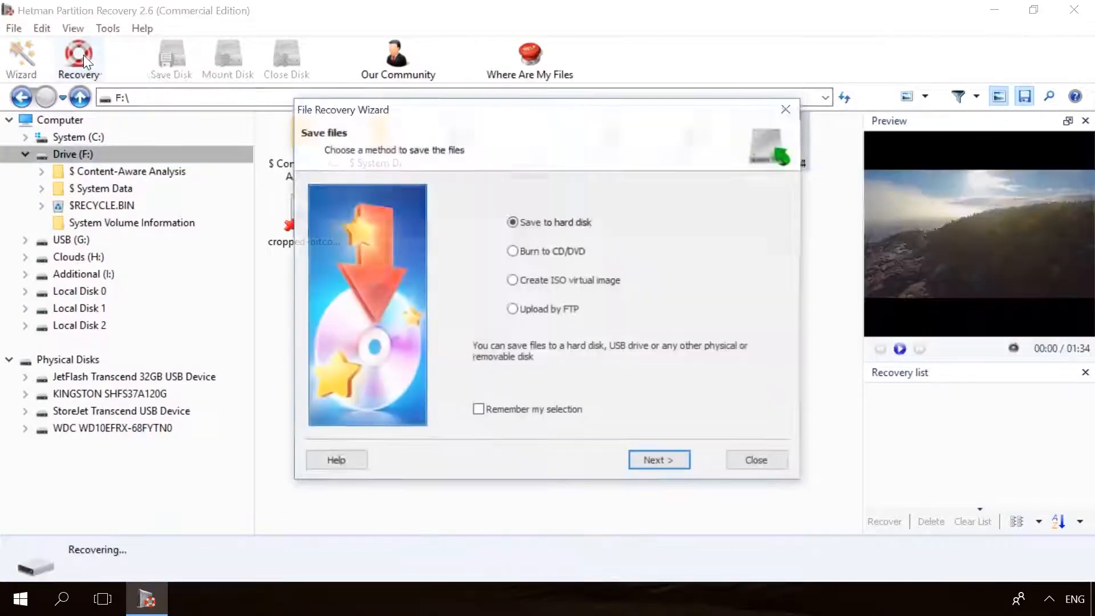
click(648, 459)
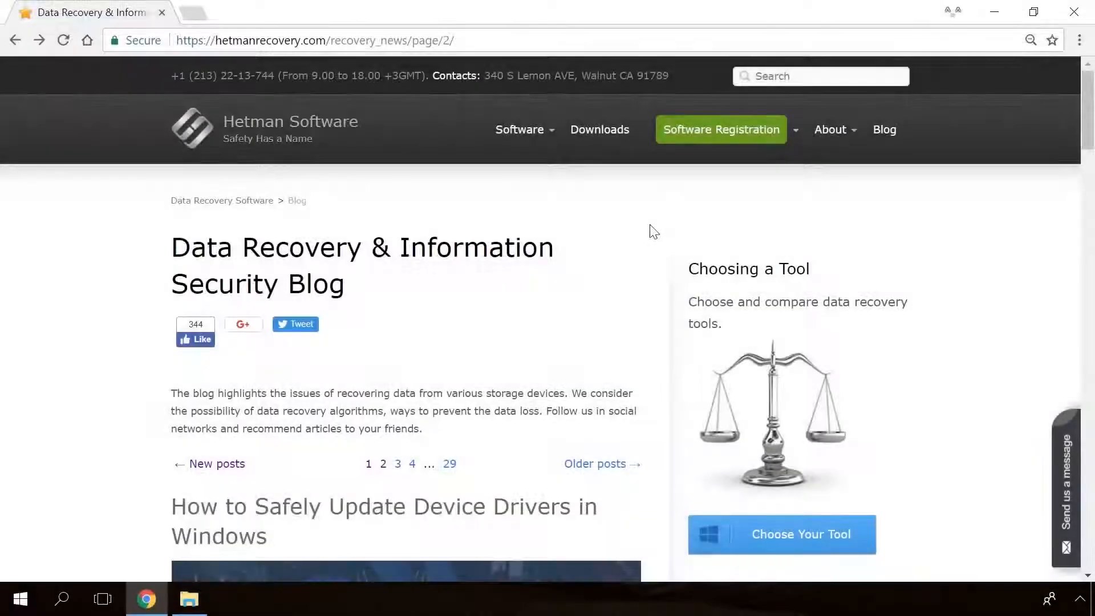
Browse the second page of the Hetman blog and open the article on the "Windows Detected a Hard Disk Problem" error.
scroll(649, 224, down, 10)
scroll(653, 231, down, 15)
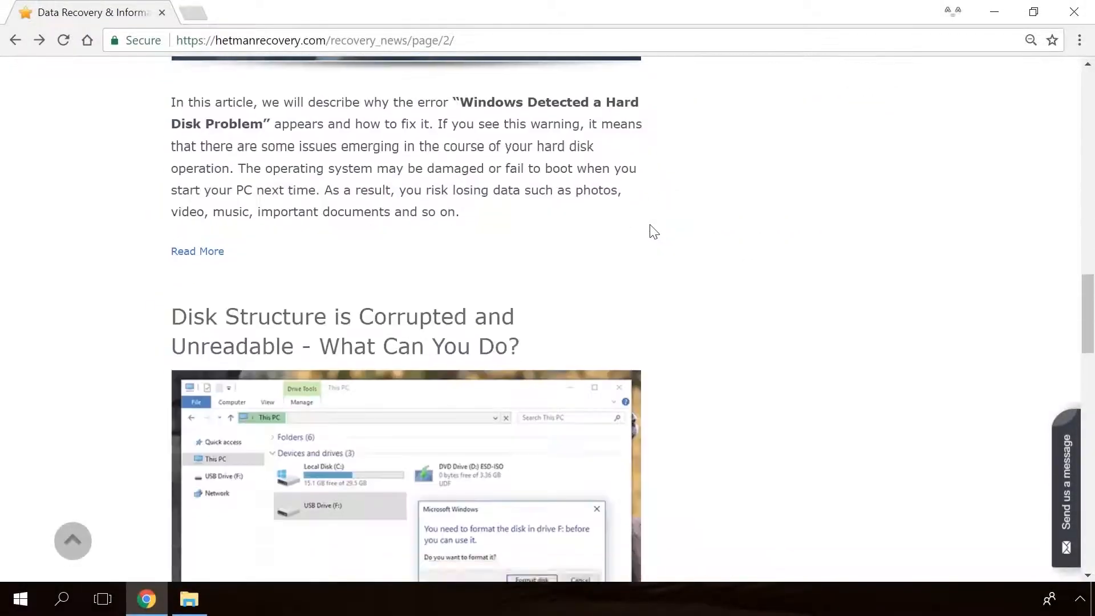
scroll(653, 232, down, 5)
scroll(654, 231, up, 15)
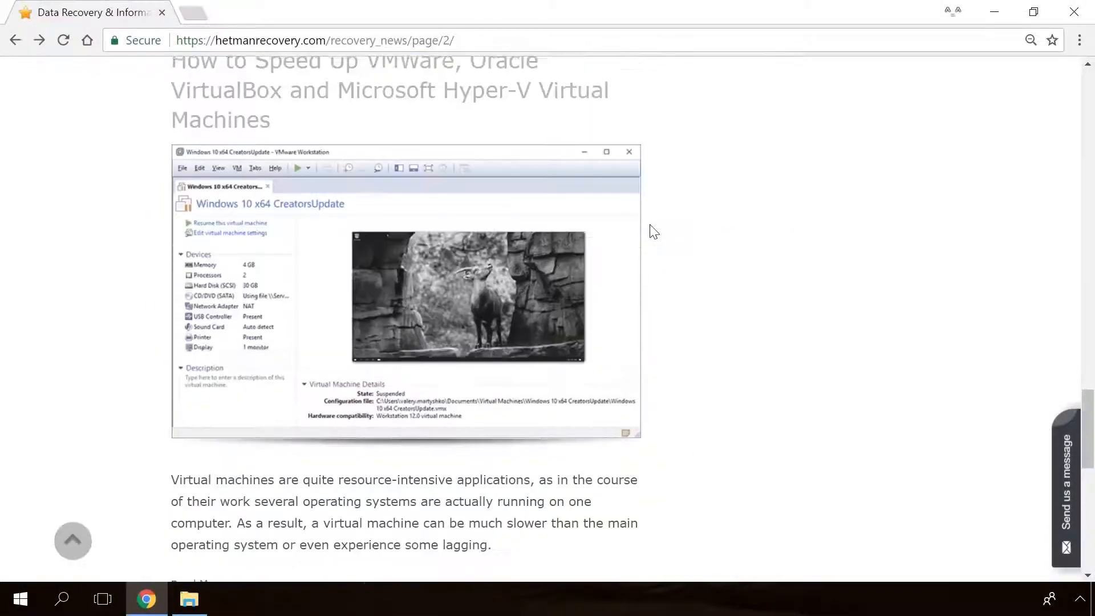
scroll(654, 232, up, 4)
click(416, 305)
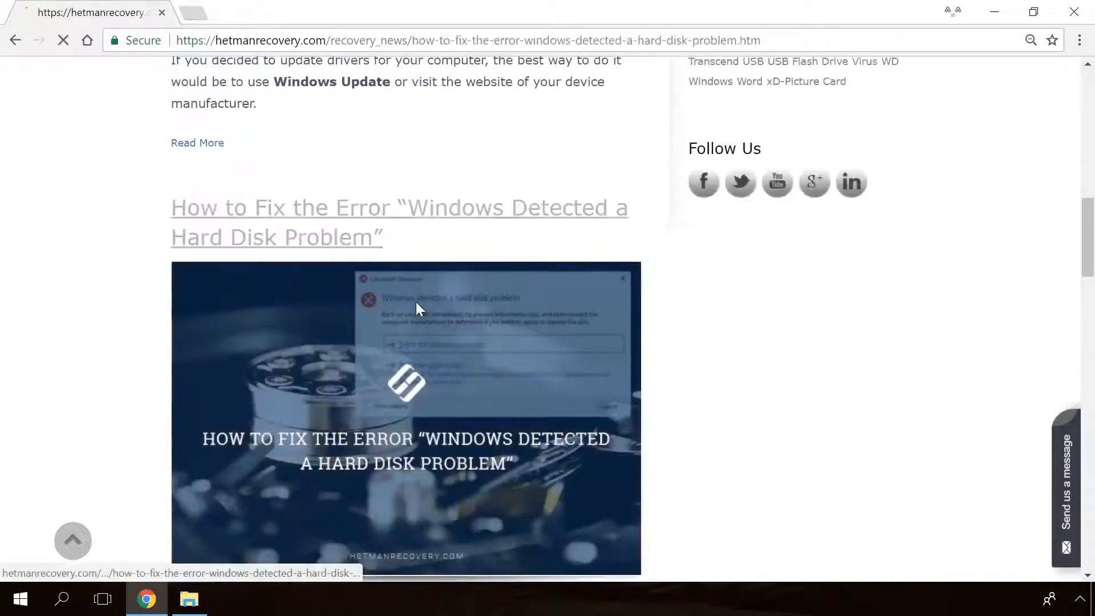
Skim the article and enter "Hello" as the message in the site's contact form.
scroll(652, 374, down, 20)
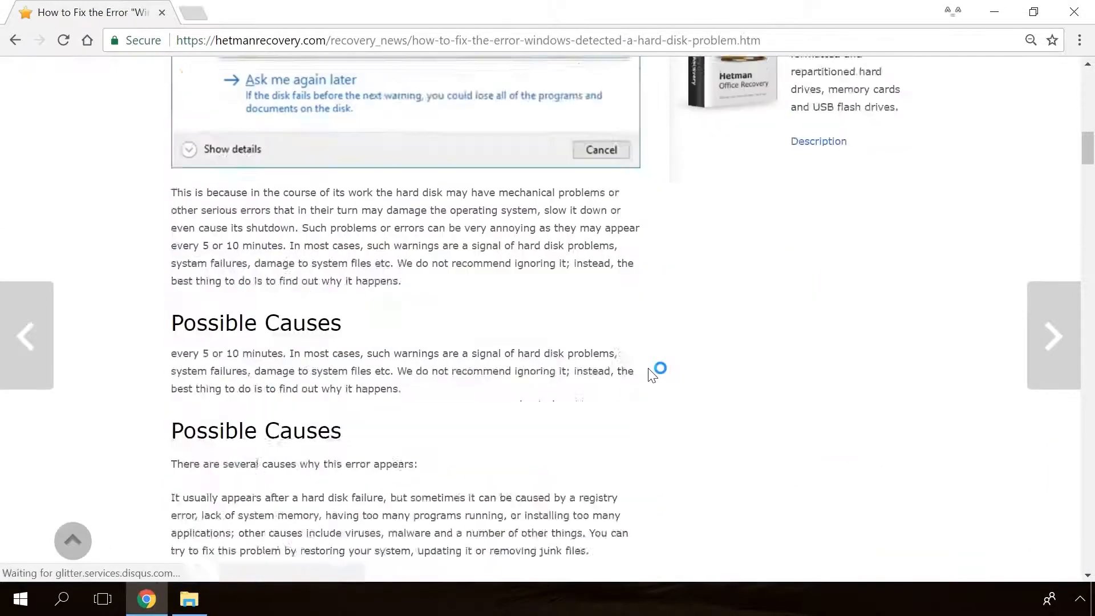
scroll(652, 374, down, 9)
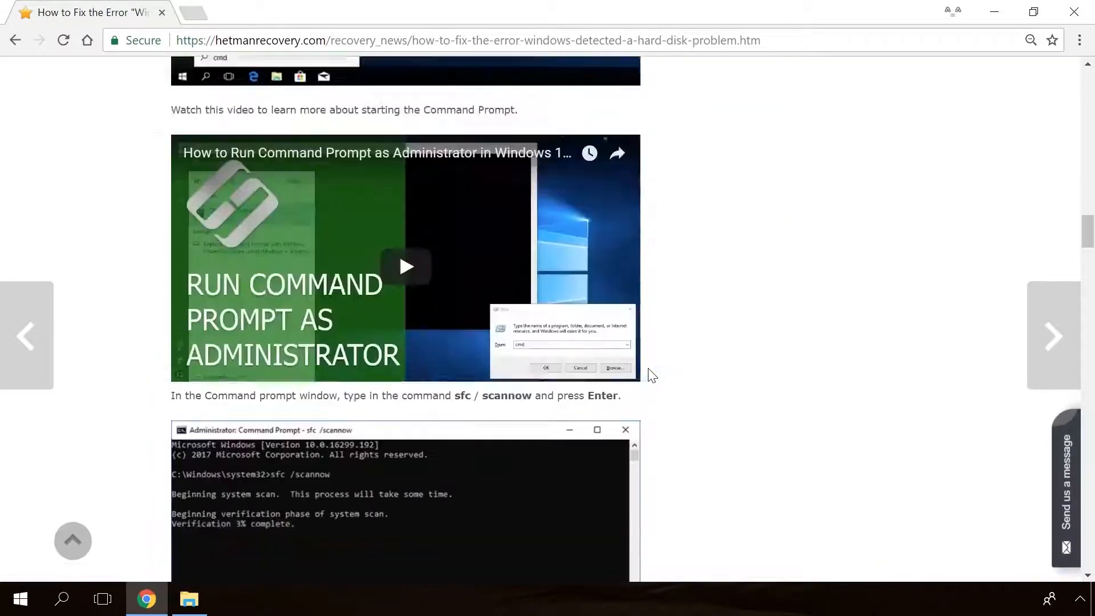
click(1072, 459)
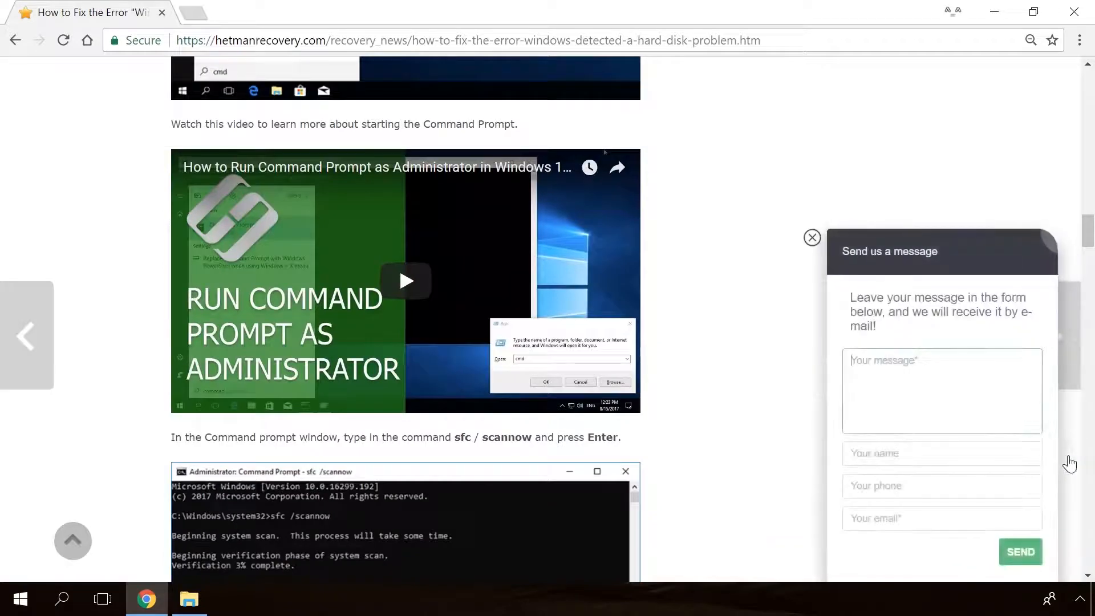
text(Hello)
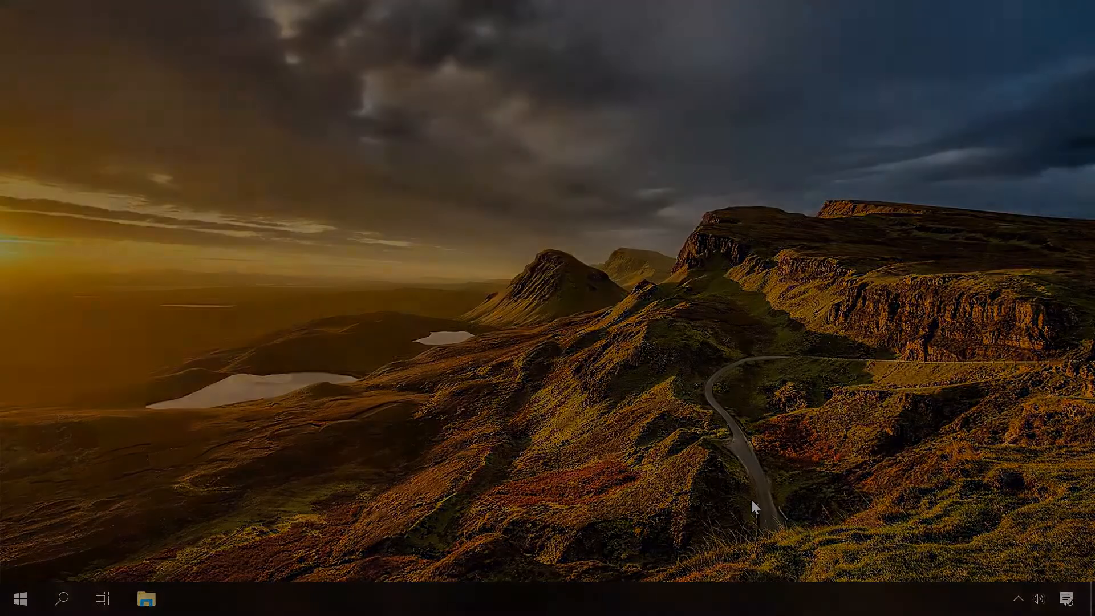
Open the advanced display settings from the desktop's display settings.
right_click(515, 253)
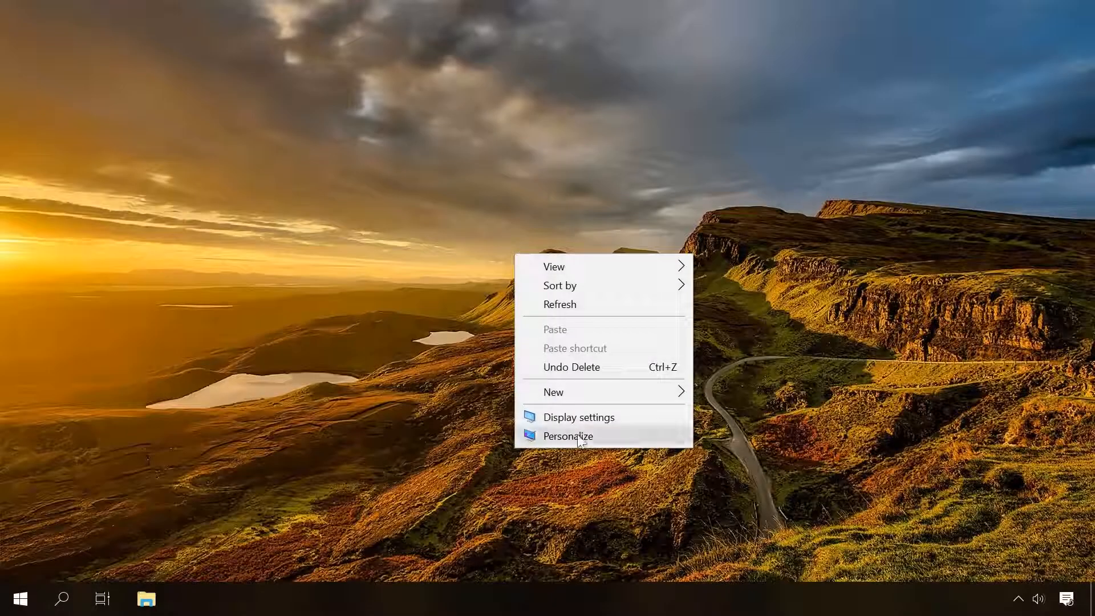
click(553, 418)
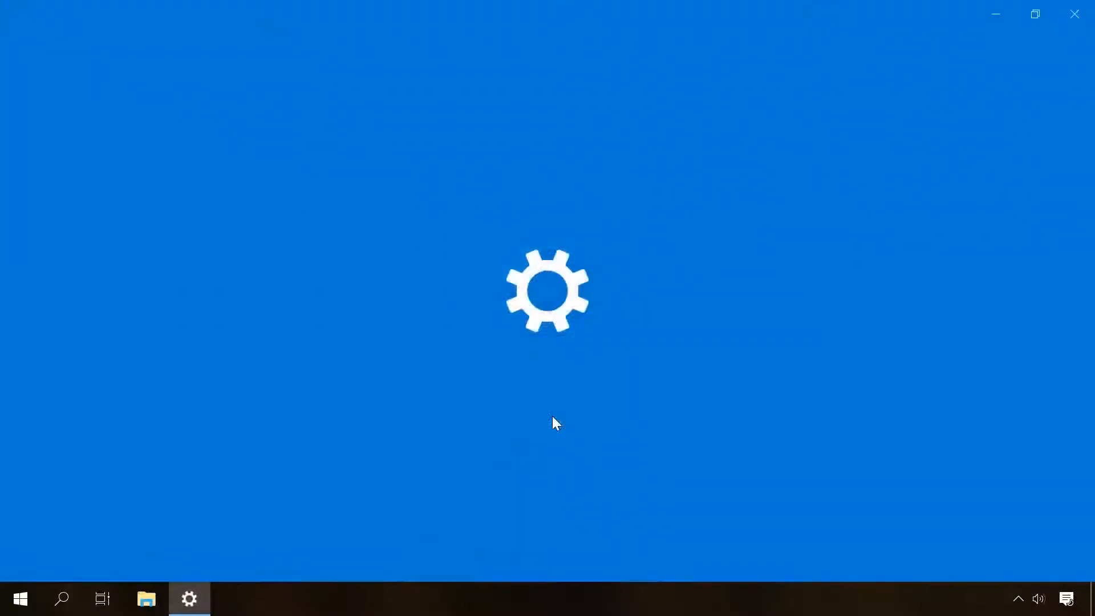
scroll(553, 417, down, 2)
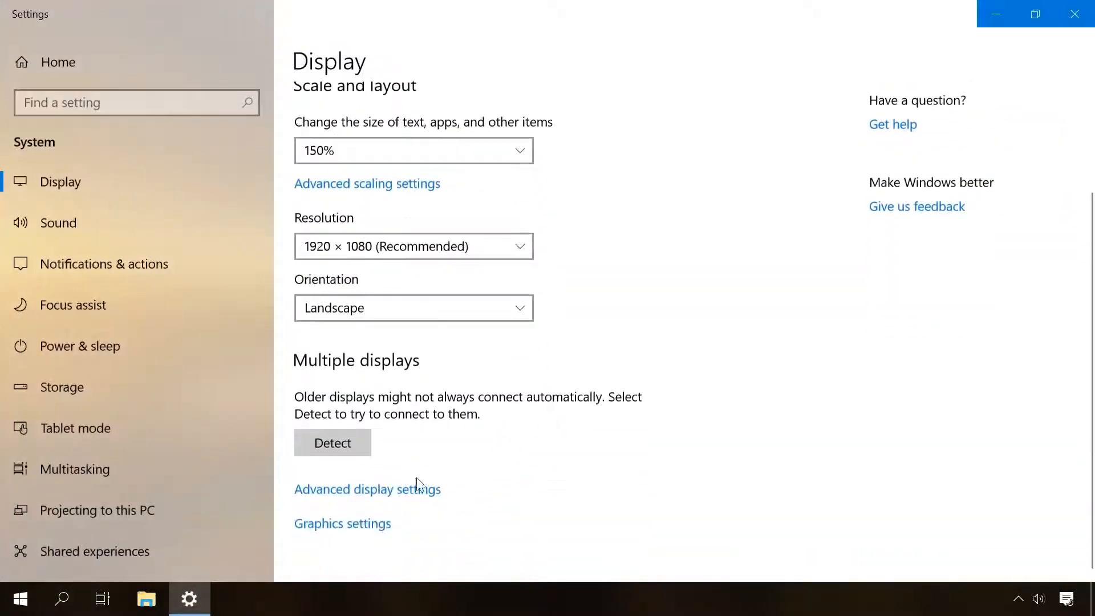
click(327, 491)
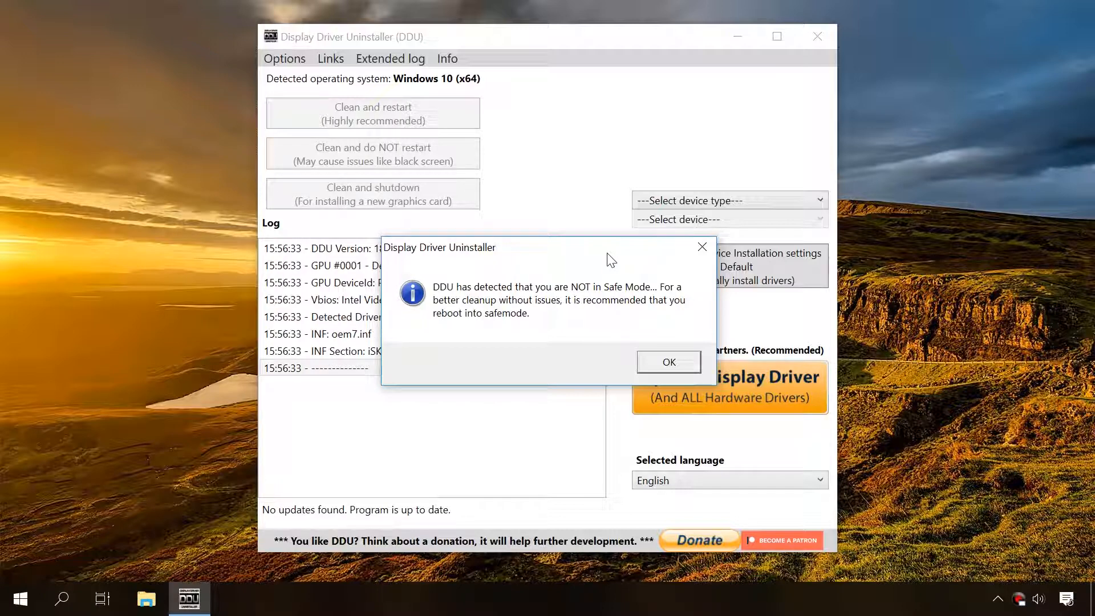
Dismiss the Safe Mode notice in Display Driver Uninstaller and set the device type to GPU.
click(660, 362)
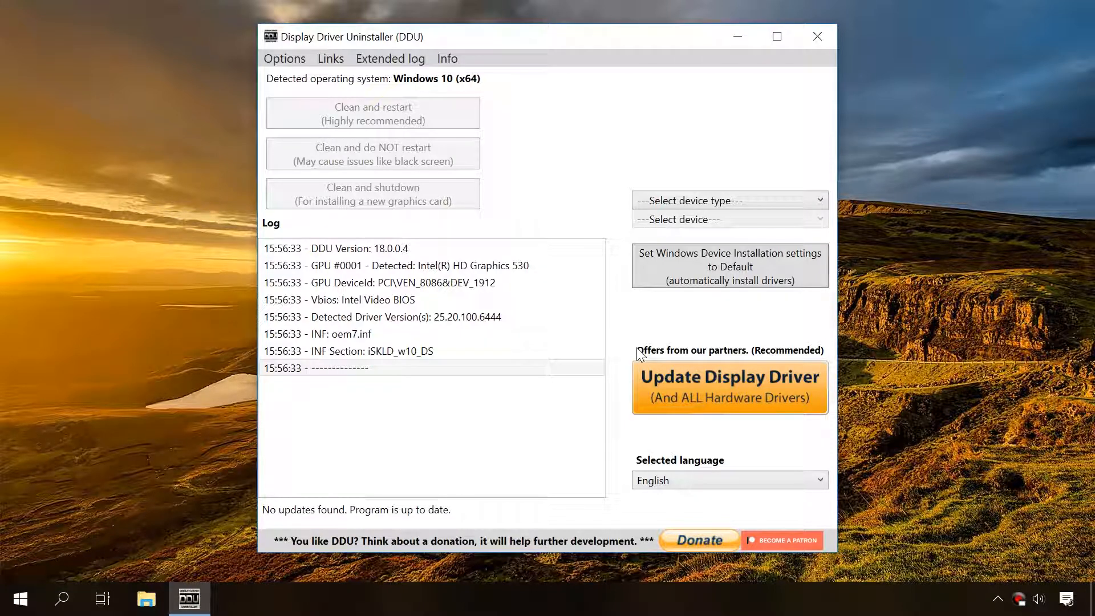
click(677, 200)
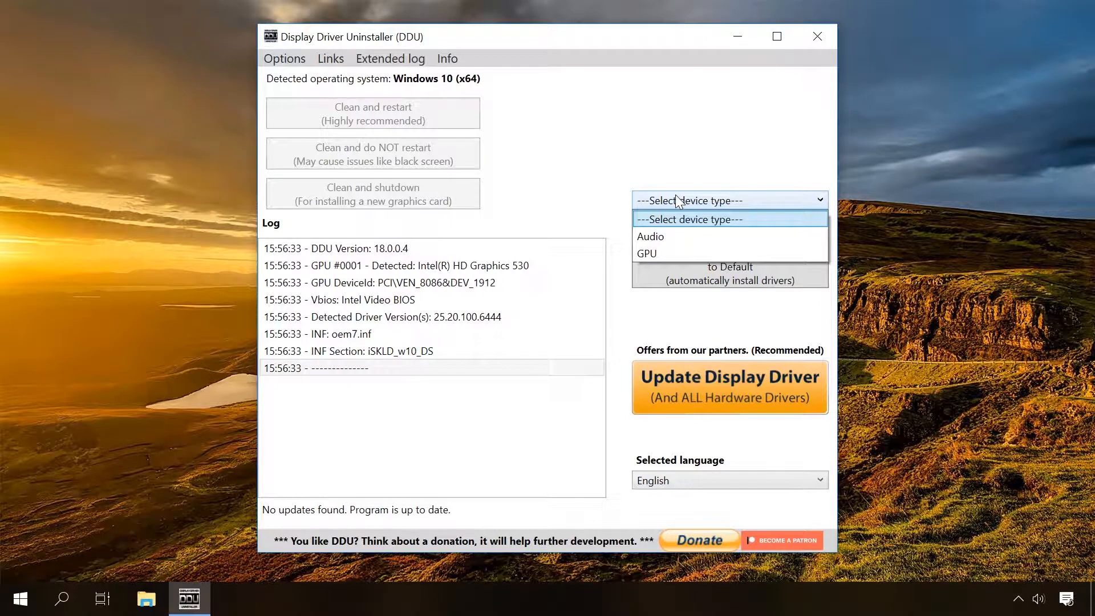
click(665, 254)
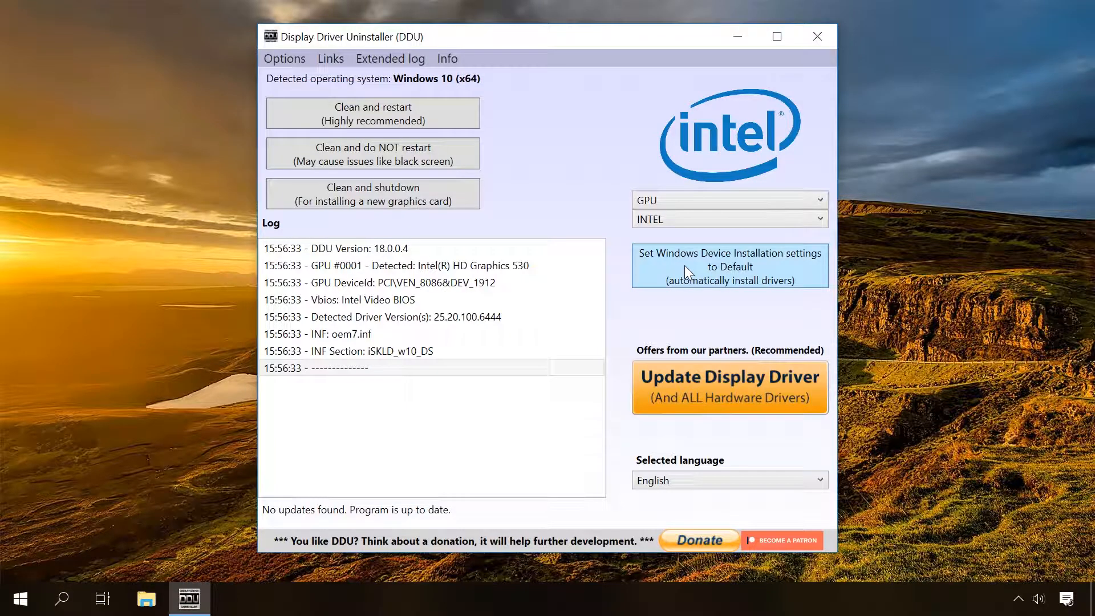
Enable the Safe Mode dialog in the uninstaller's advanced options and close the options.
click(302, 56)
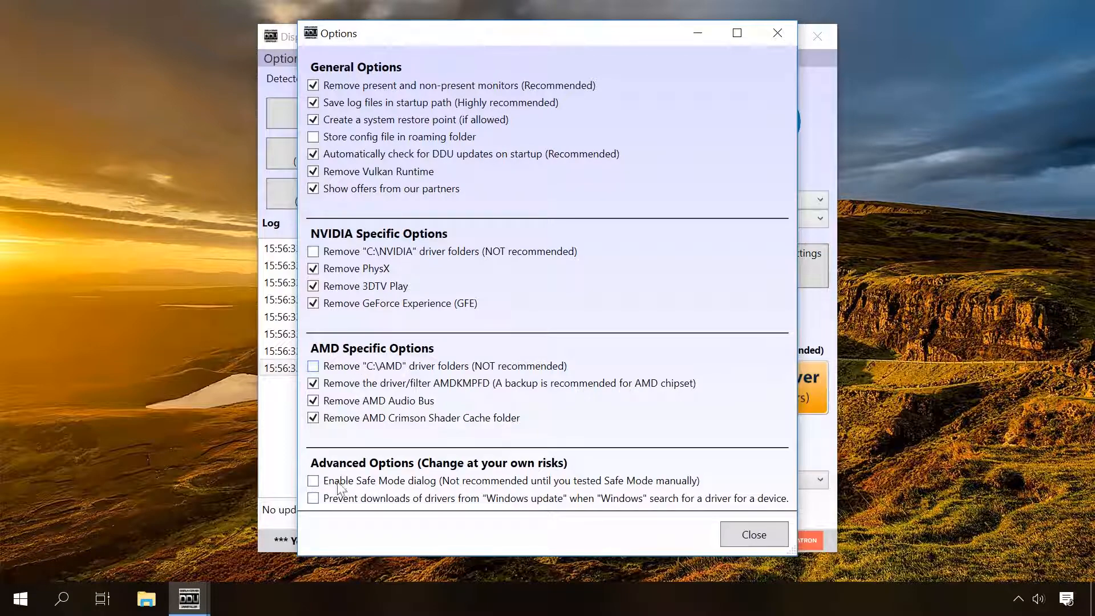
click(313, 481)
click(756, 535)
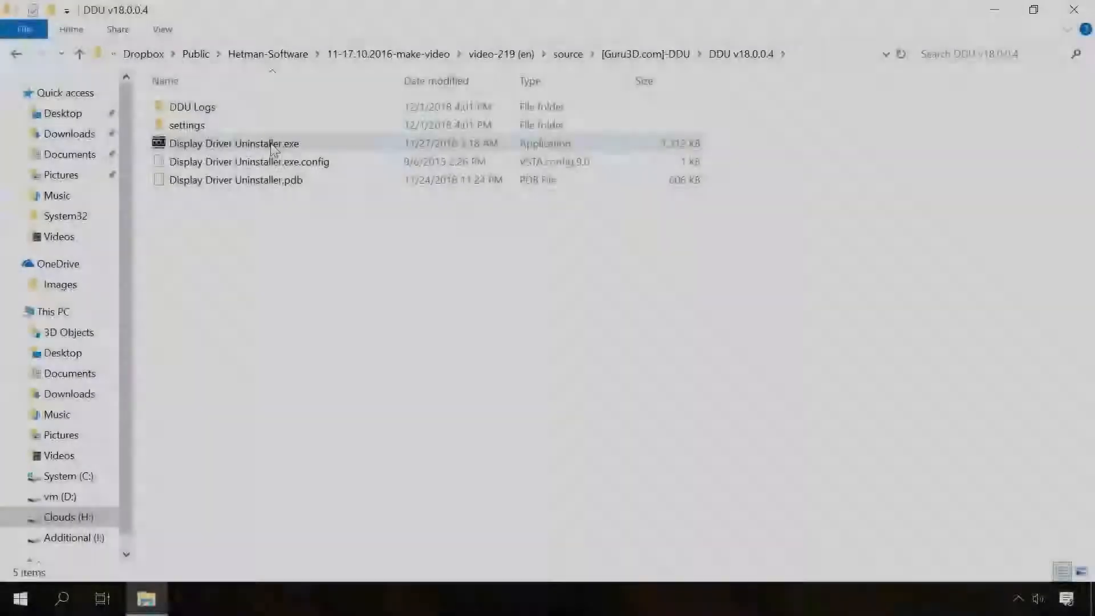
Run Display Driver Uninstaller.exe again from the DDU v18.0.0.4 folder and set its launch option to Safe Mode (Recommended).
double_click(272, 144)
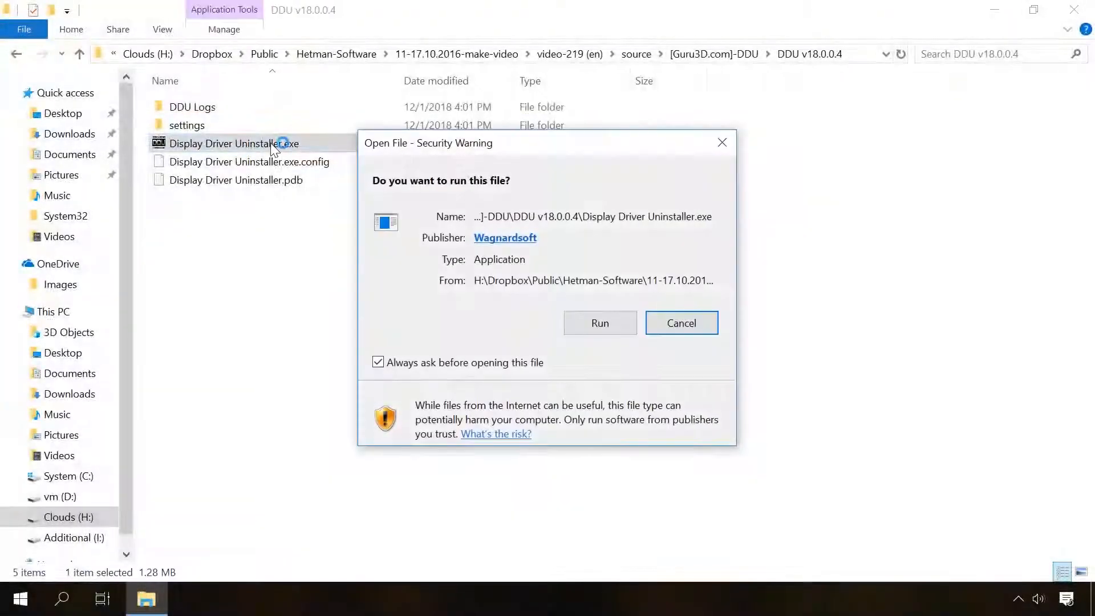
click(607, 319)
click(480, 418)
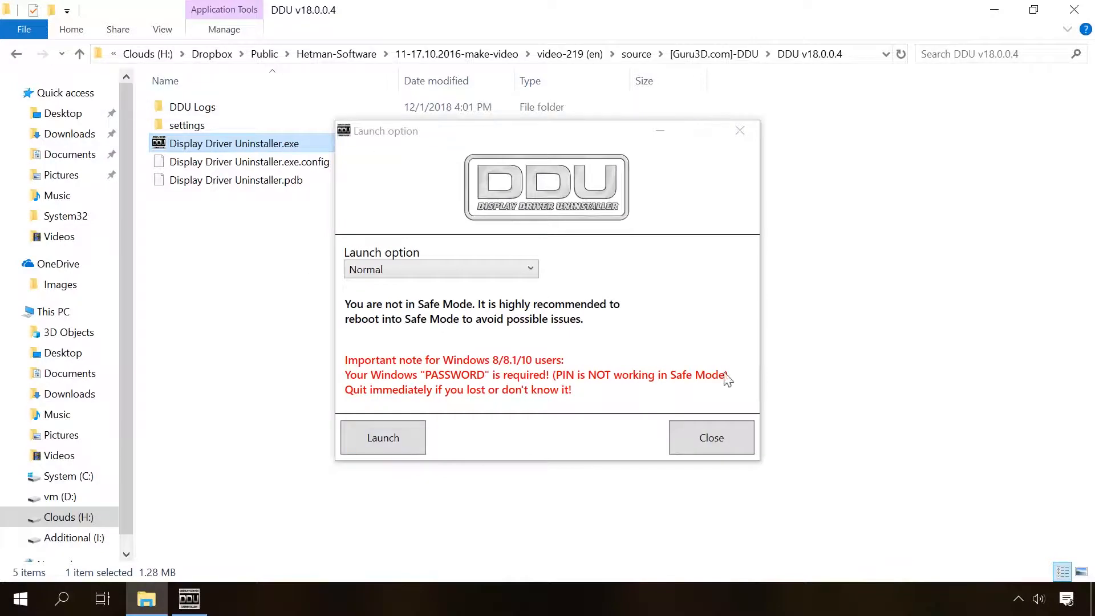
click(379, 270)
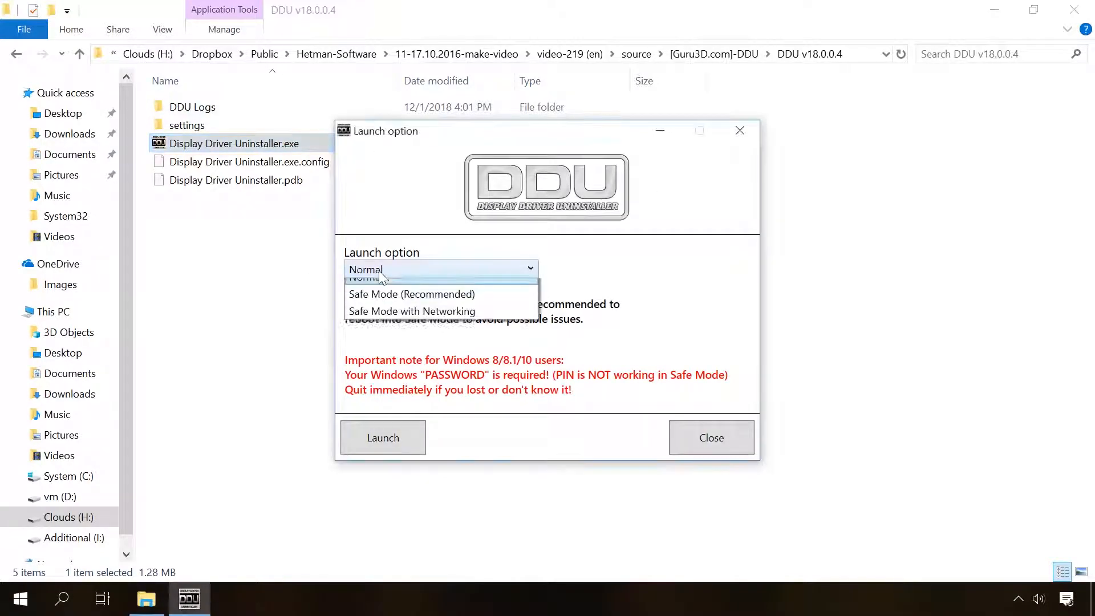
click(375, 306)
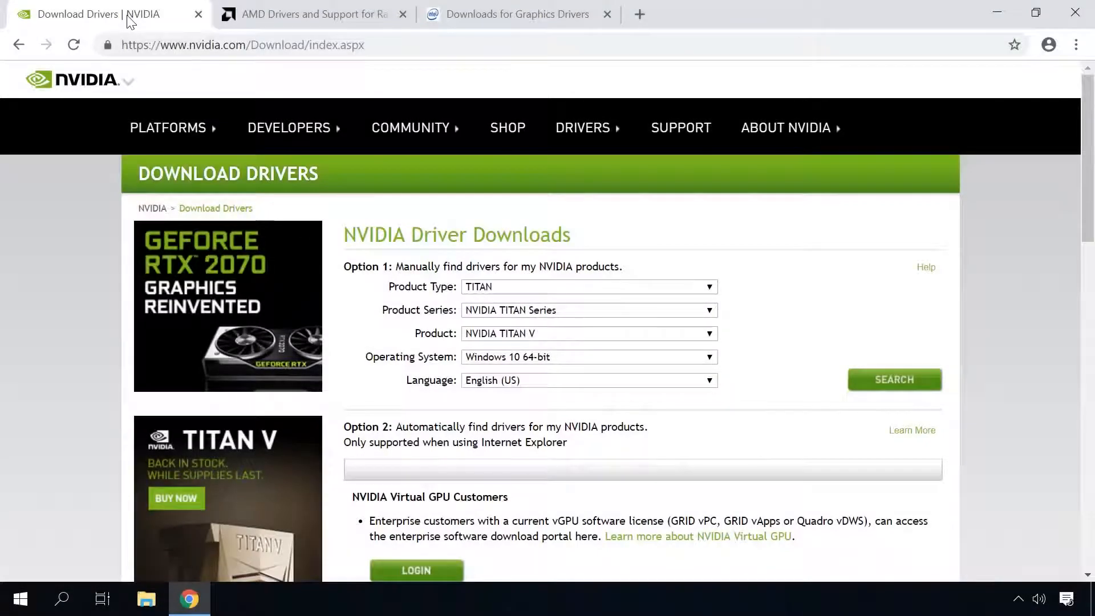
On Intel's graphics drivers page, list Drivers for 6th Generation Intel Processors graphics on Windows 10, 64-bit.
click(288, 13)
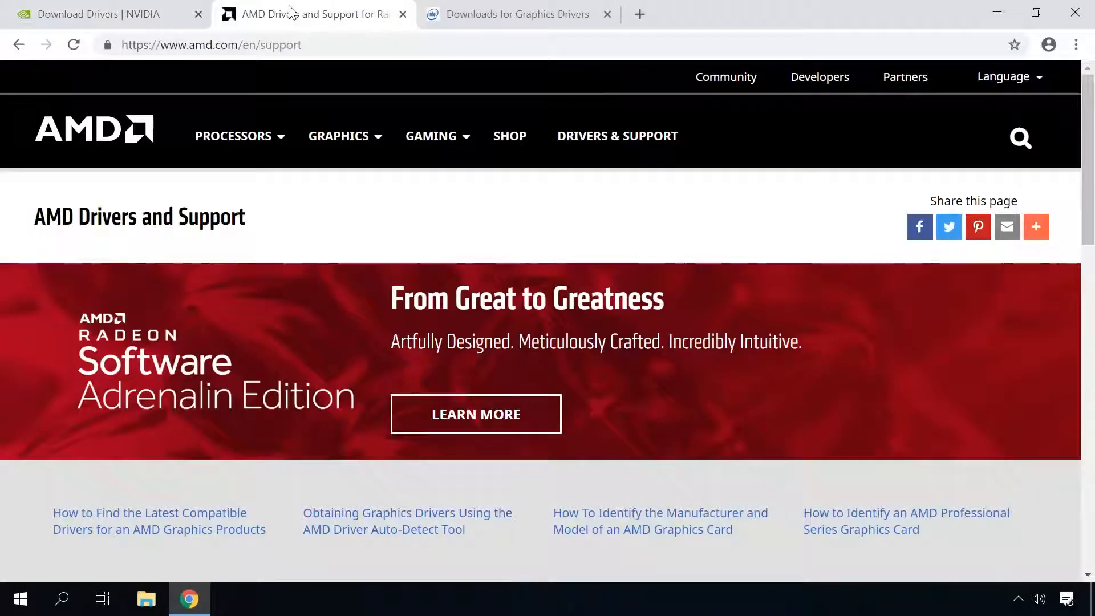
click(497, 13)
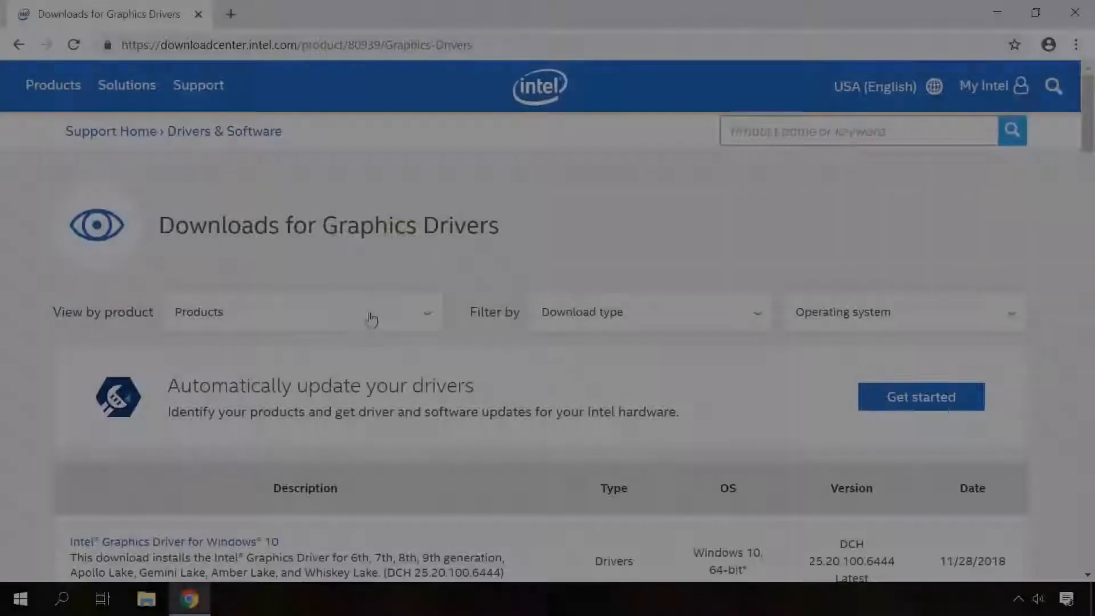
click(364, 317)
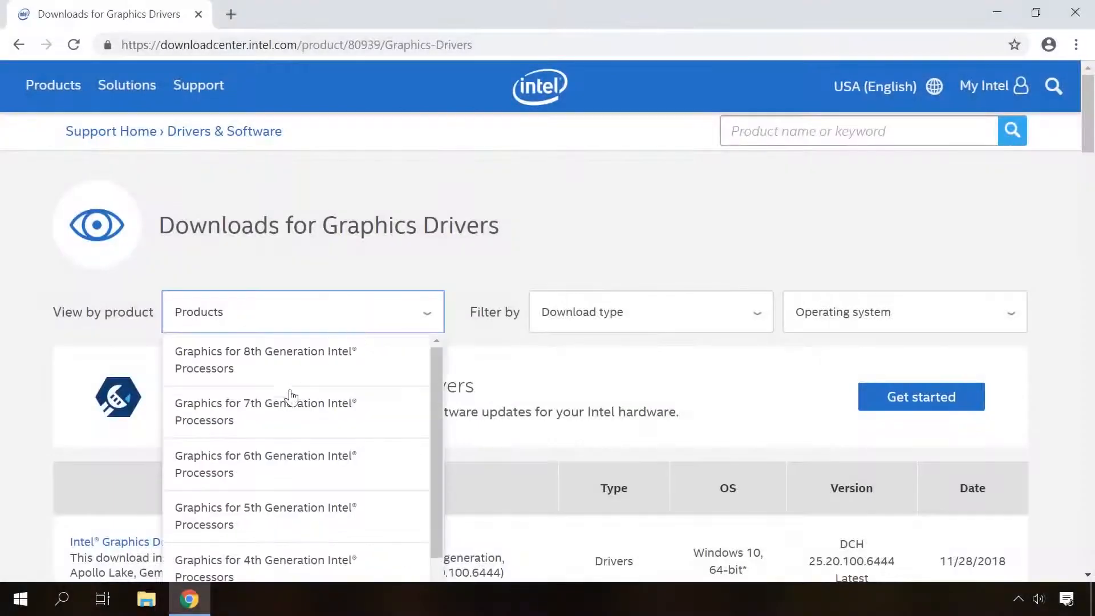
click(261, 459)
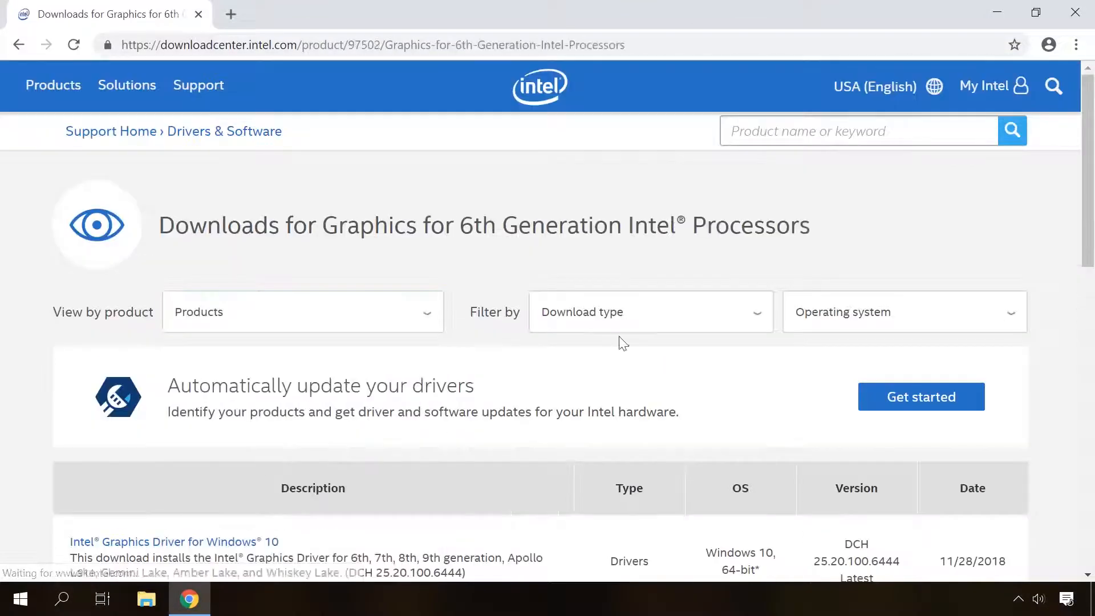
click(630, 318)
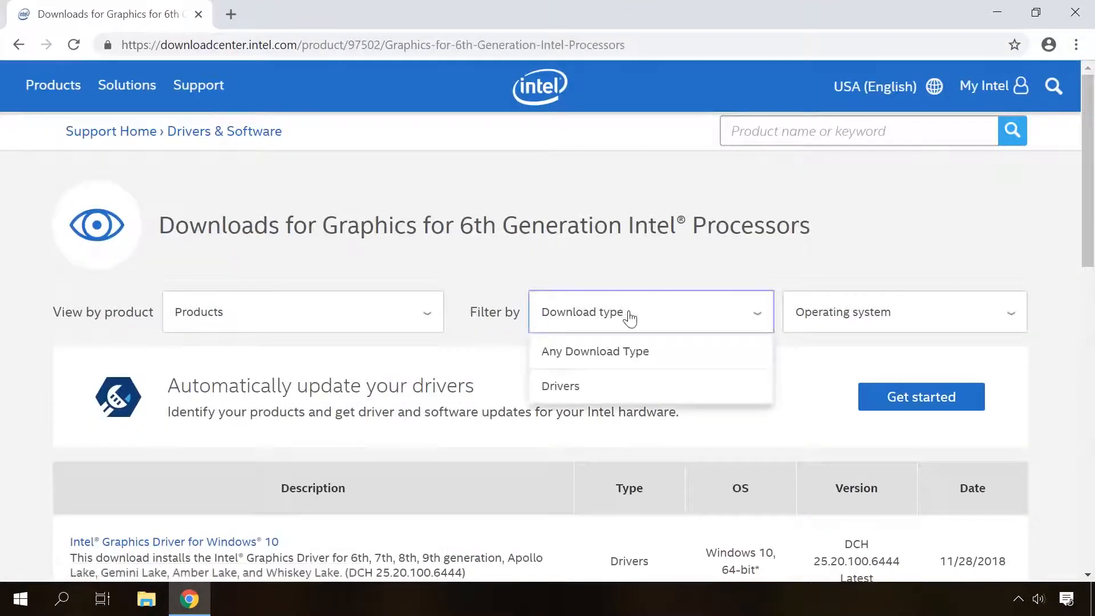
click(562, 387)
click(880, 315)
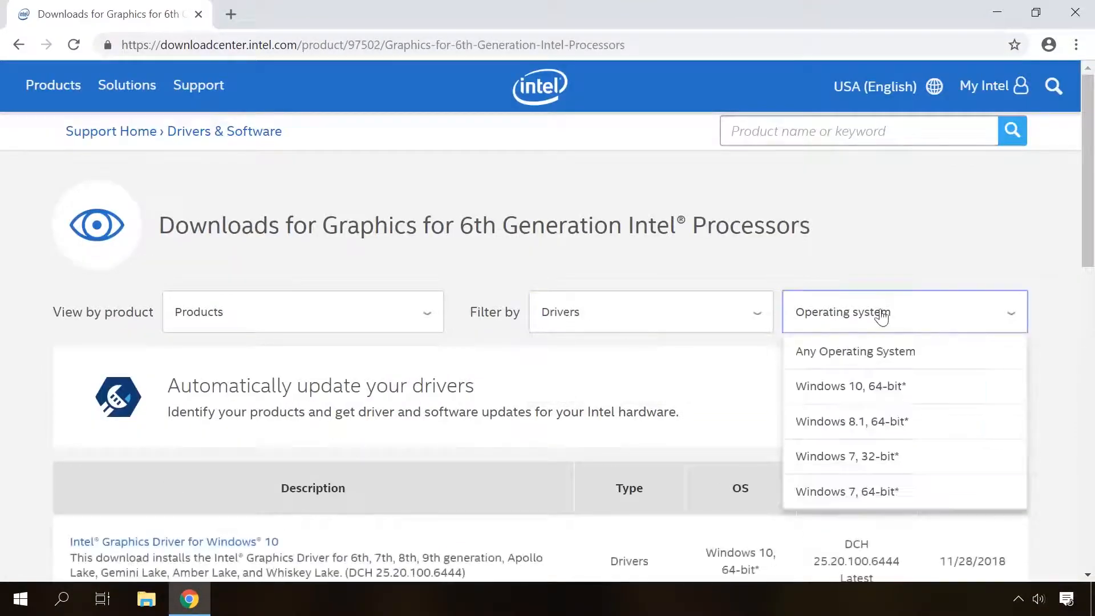
click(853, 387)
Open the Intel Graphics Driver for Windows 10 entry and follow its description's link to the DCH driver download for install.
scroll(970, 202, down, 3)
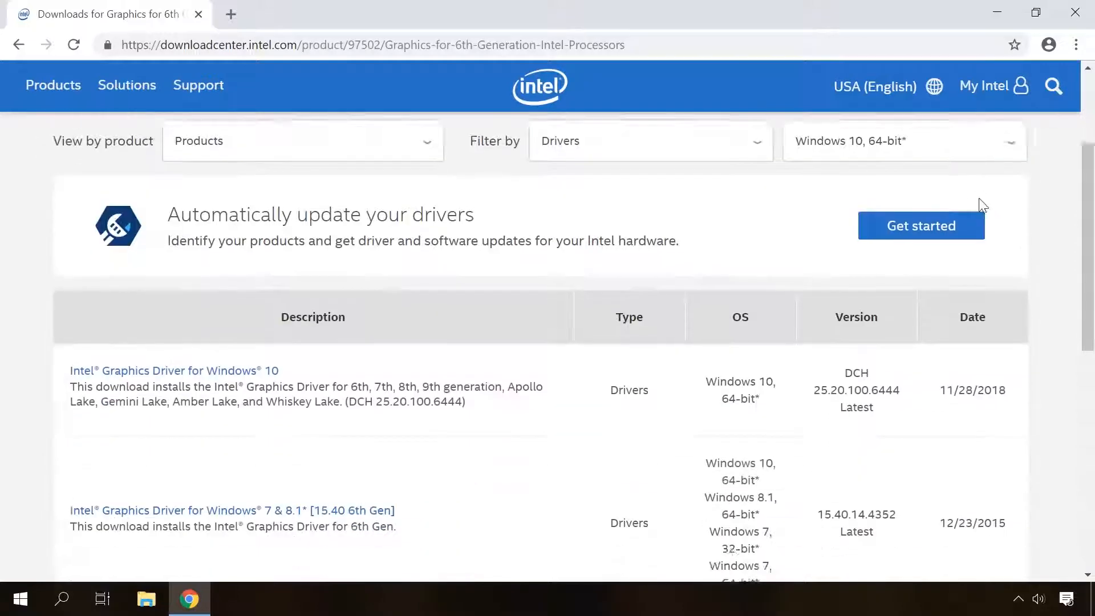
scroll(982, 205, down, 1)
click(235, 283)
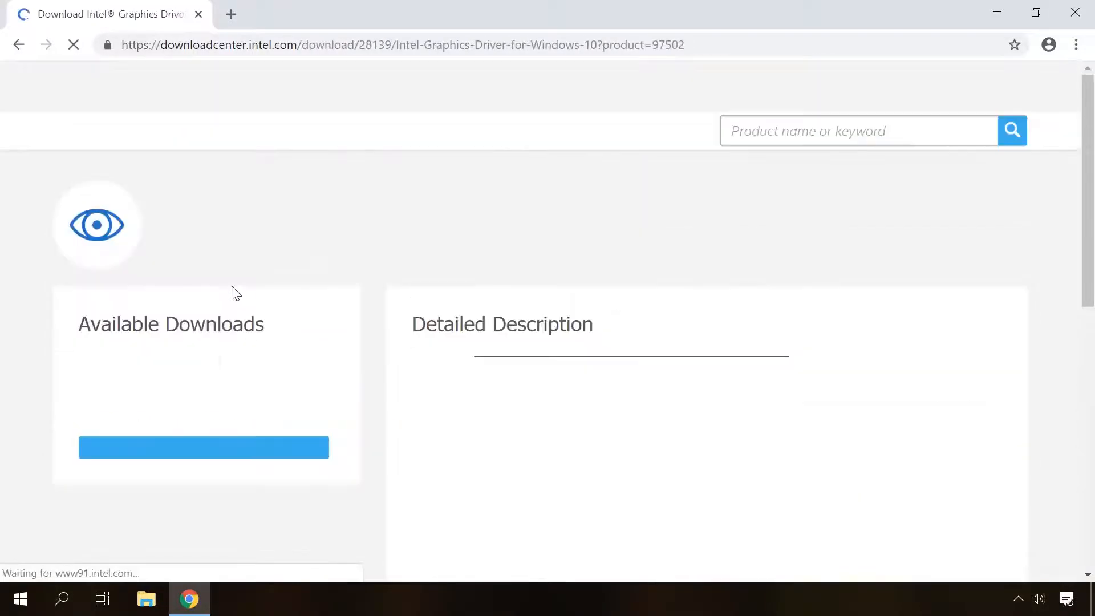
scroll(245, 308, down, 3)
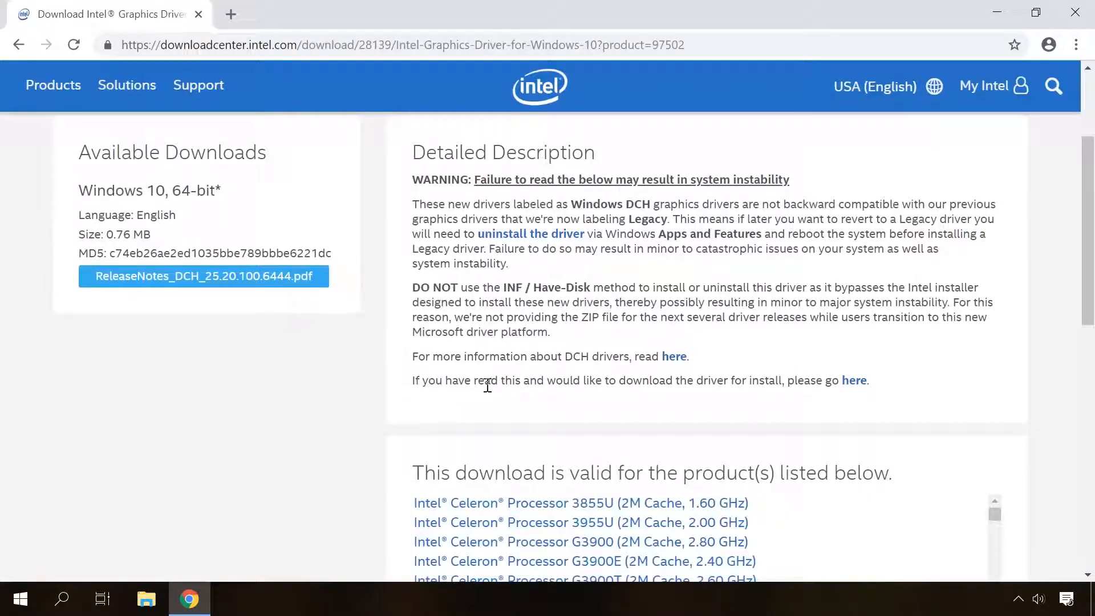
click(853, 380)
Download dch_win64_25.20.100.6444.exe and accept the Intel Software License Agreement.
scroll(637, 381, down, 3)
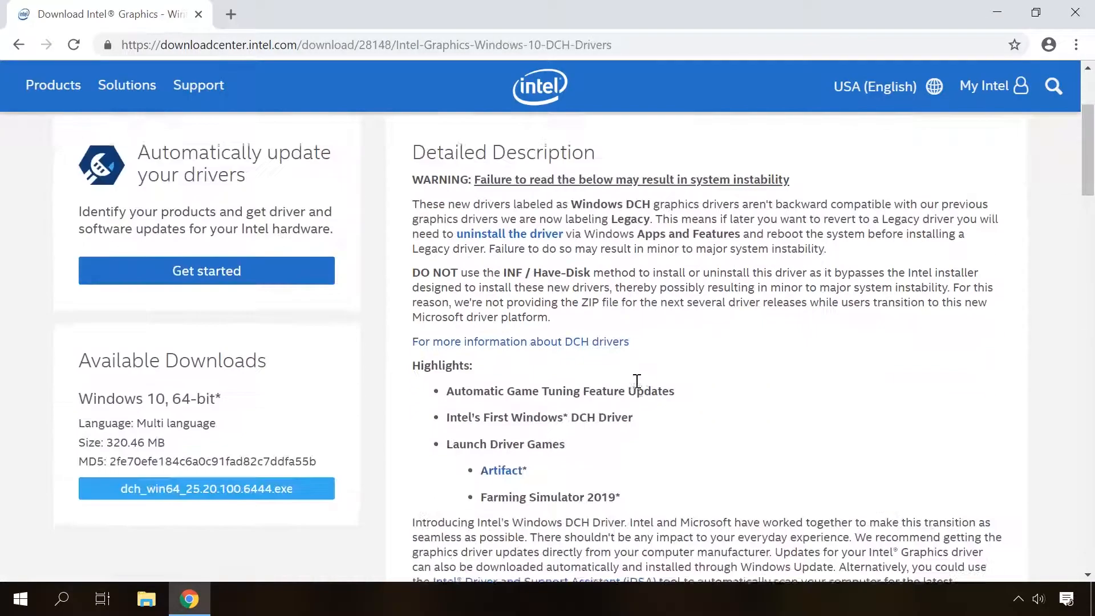
scroll(637, 381, down, 3)
click(265, 417)
scroll(497, 398, down, 3)
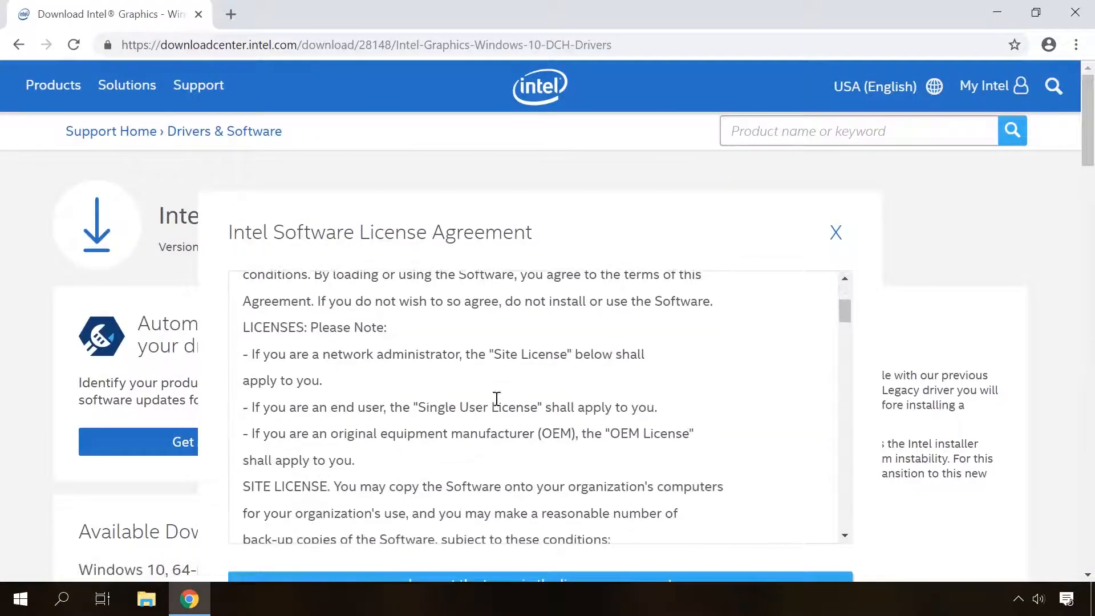
scroll(497, 398, down, 5)
click(445, 326)
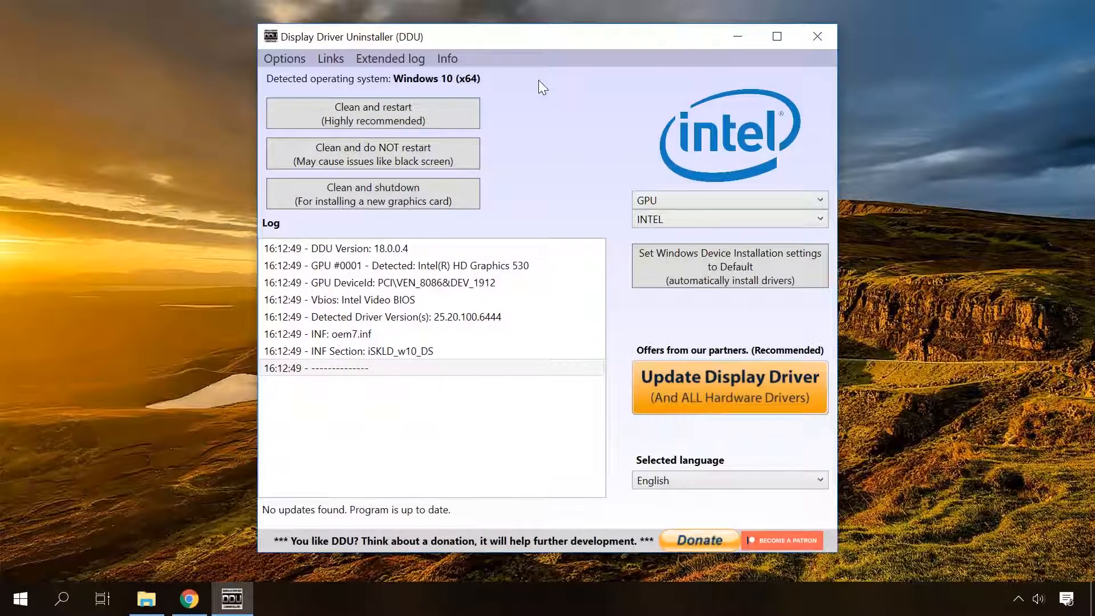
In Display Driver Uninstaller, clean the INTEL GPU driver without restarting and exit the program once the uninstall completes.
click(385, 153)
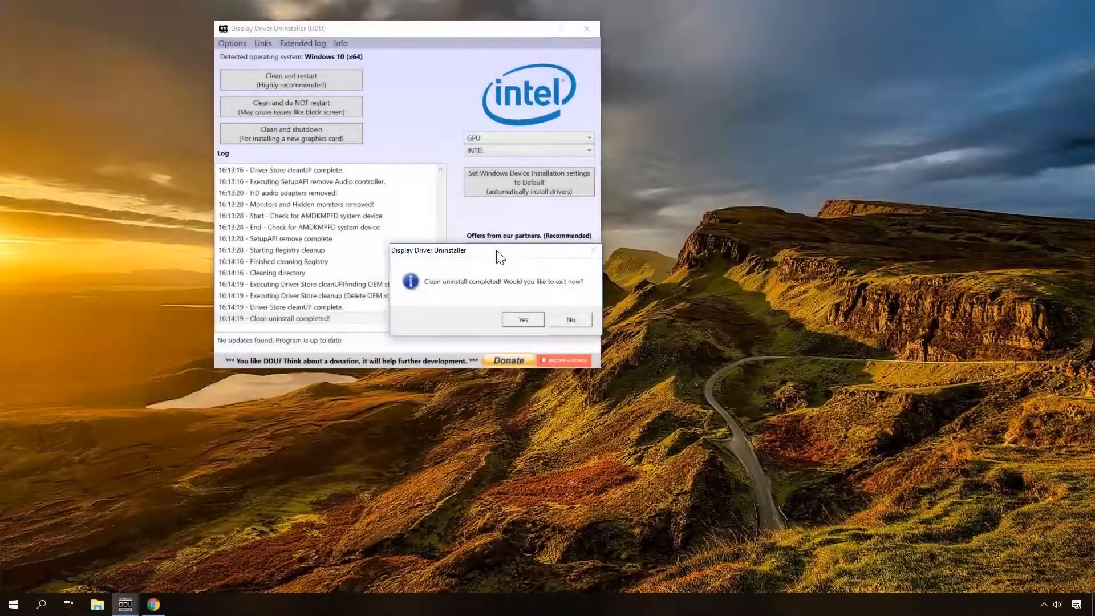
click(523, 319)
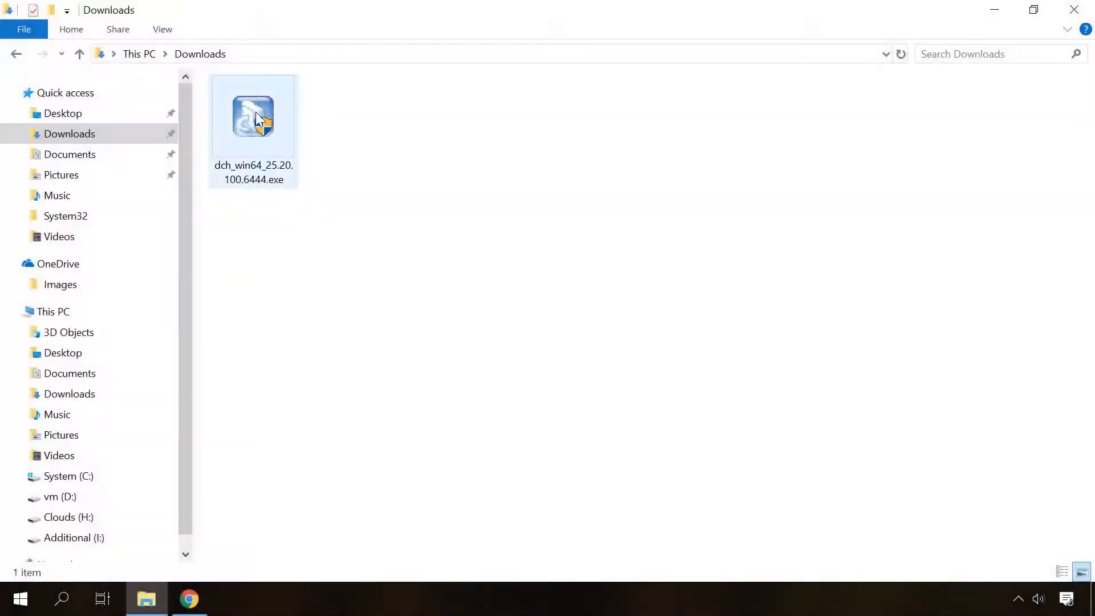
Run dch_win64_25.20.100.6444.exe from the Downloads folder, complete the Intel Graphics Driver setup and finish with the computer restarting now.
double_click(252, 108)
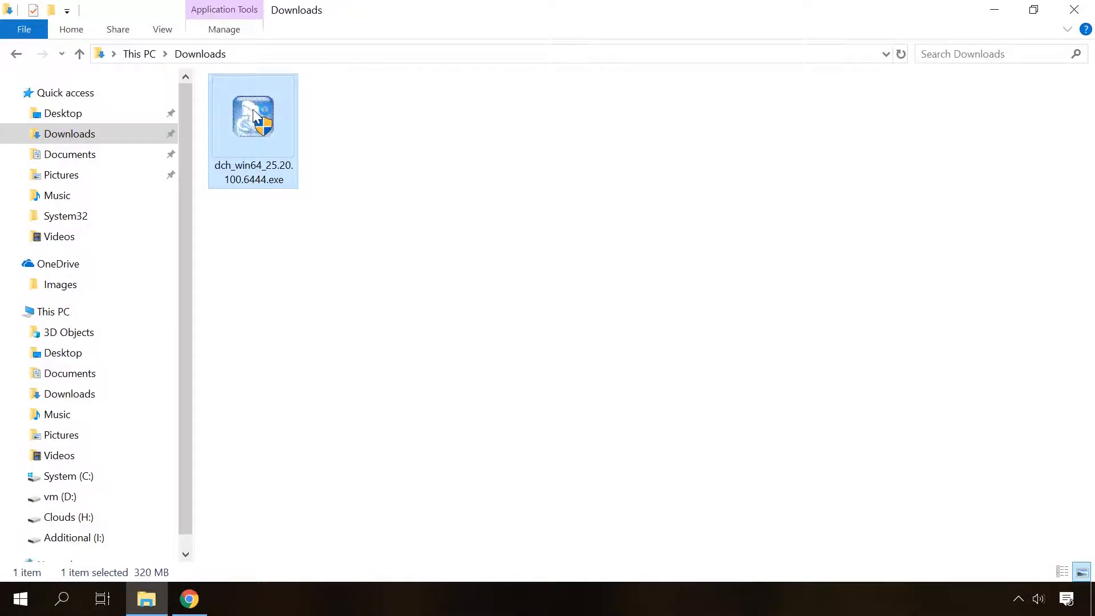
click(436, 430)
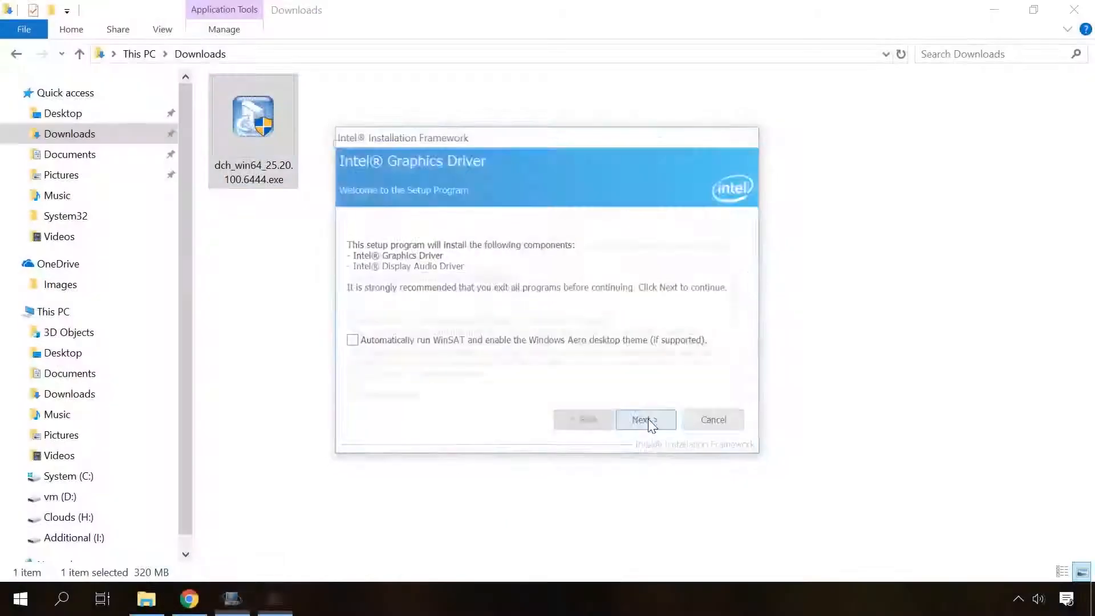
click(647, 422)
click(649, 423)
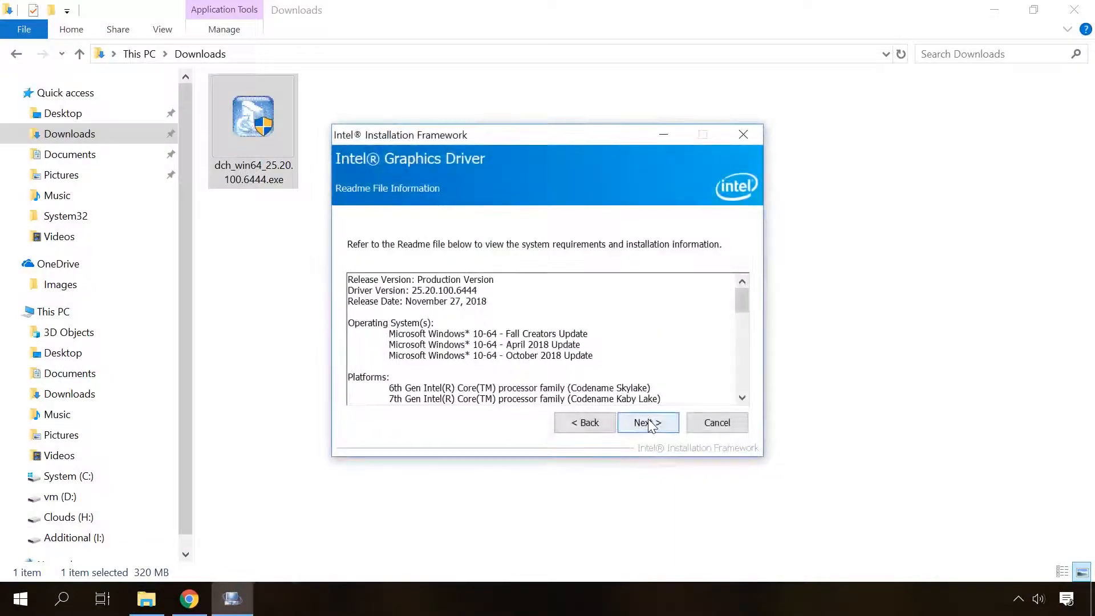
click(649, 420)
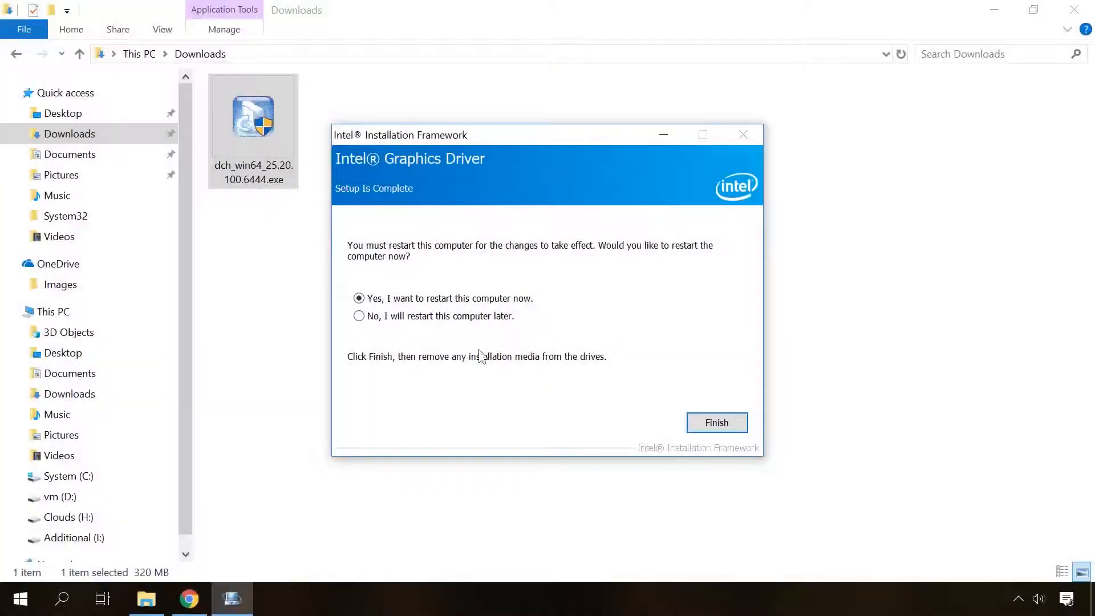
click(721, 422)
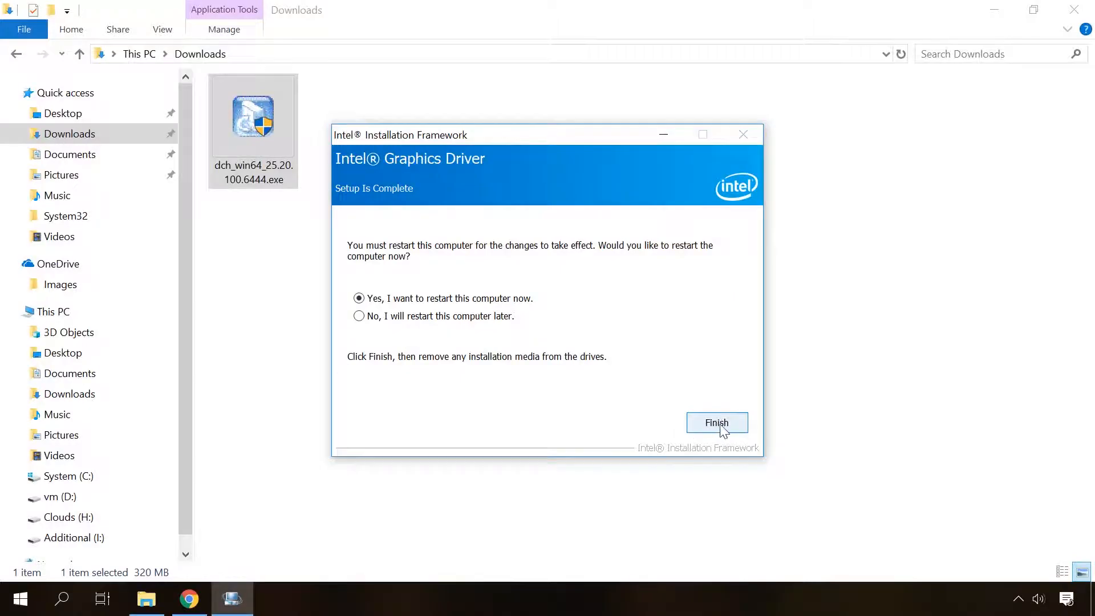